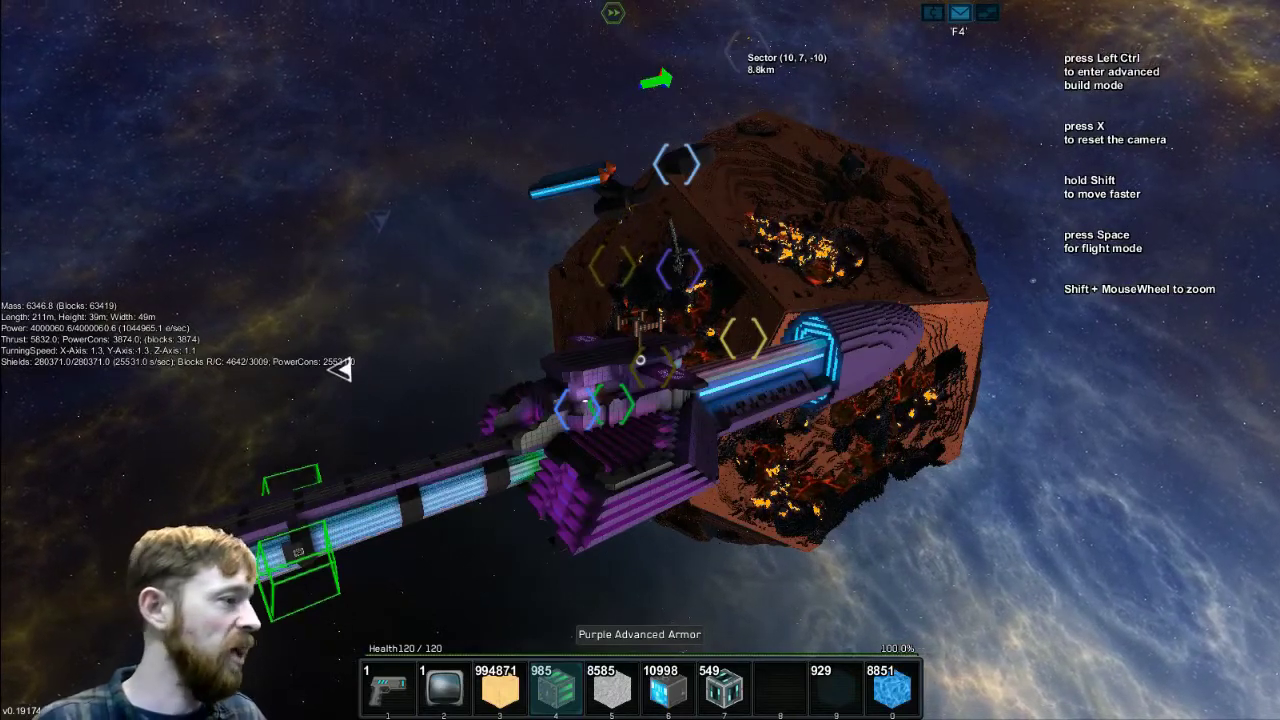
- Switch the big ship from Build Mode to Flight Mode near the asteroid station
key(space)
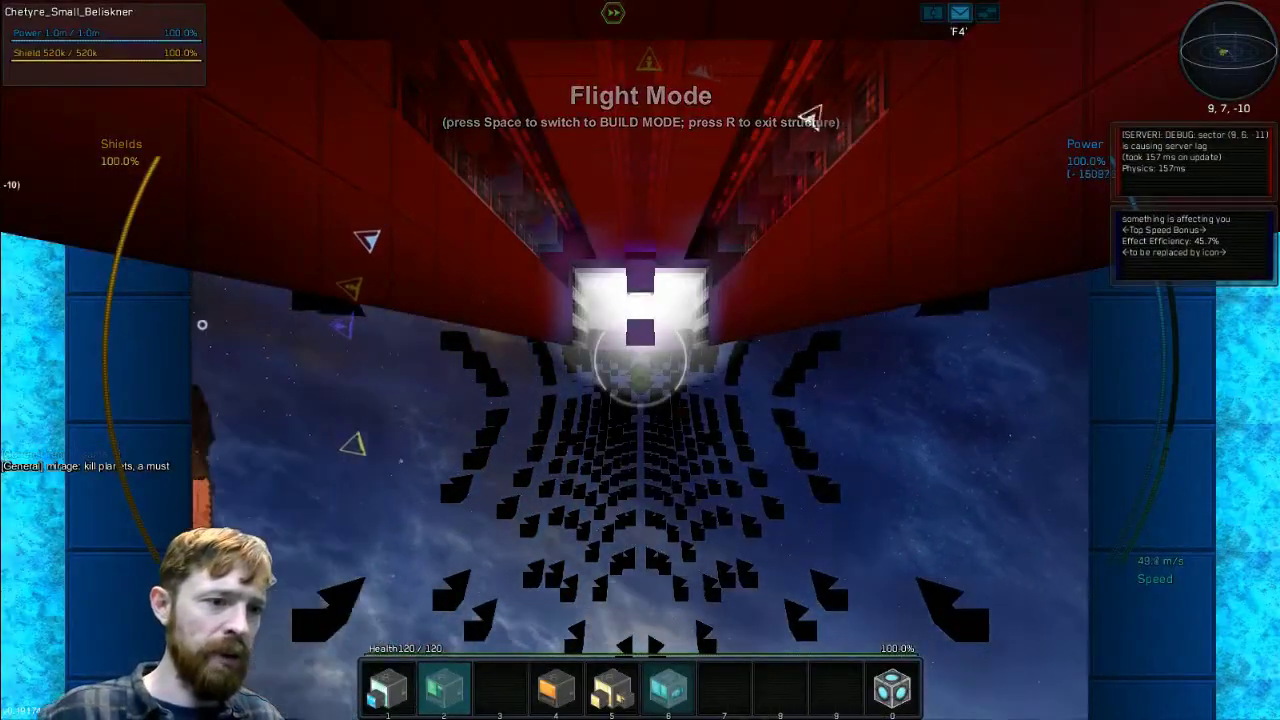
- Leave the ship core on foot and walk through the glowing door and red corridor
key(r)
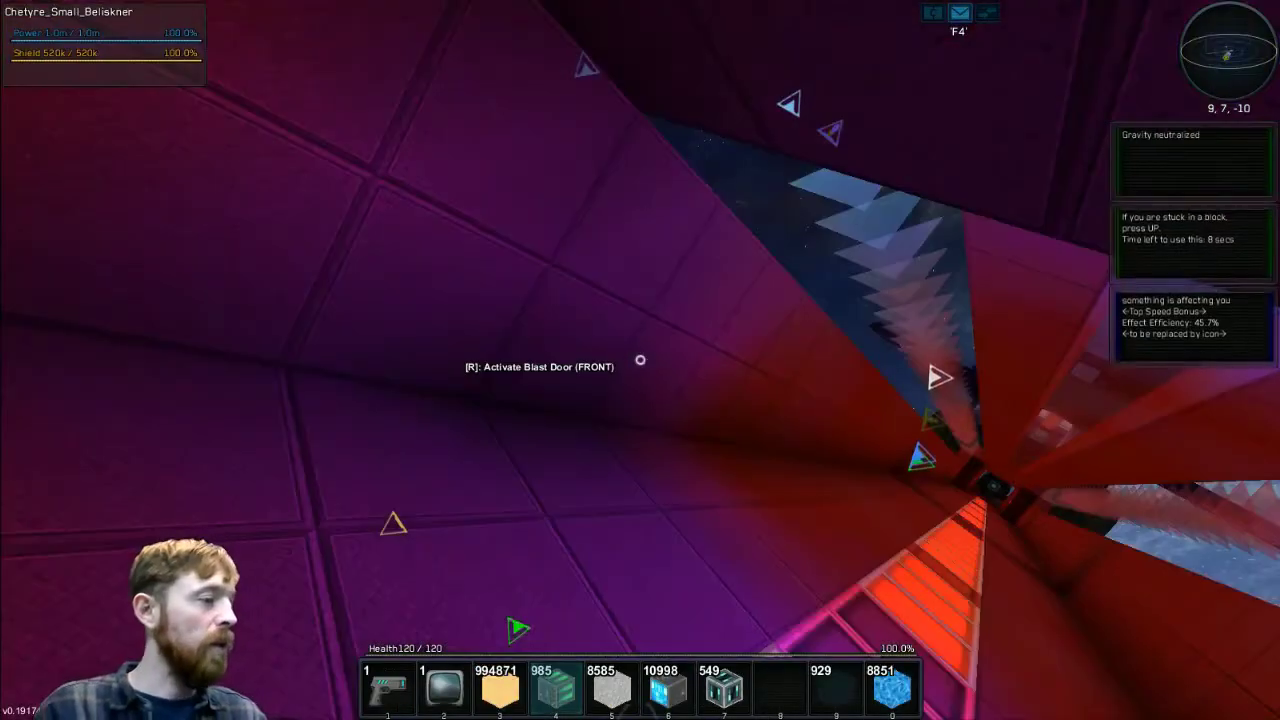
key(w)
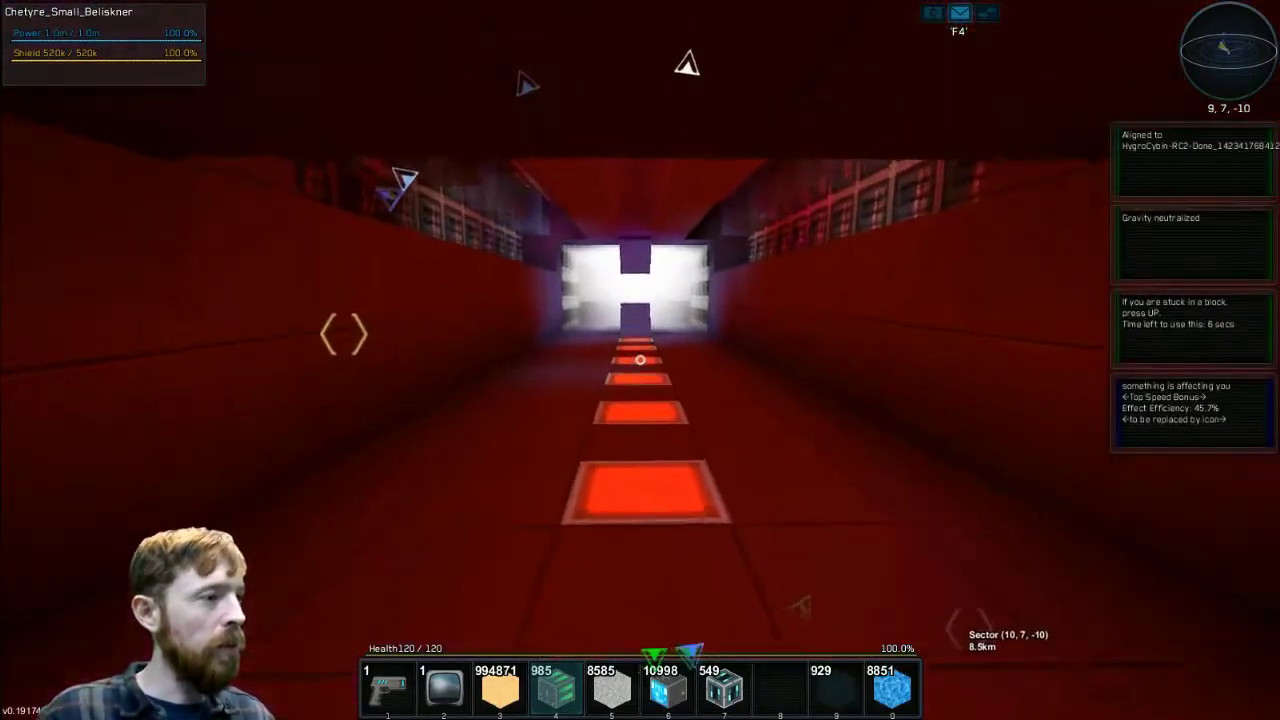
key(w)
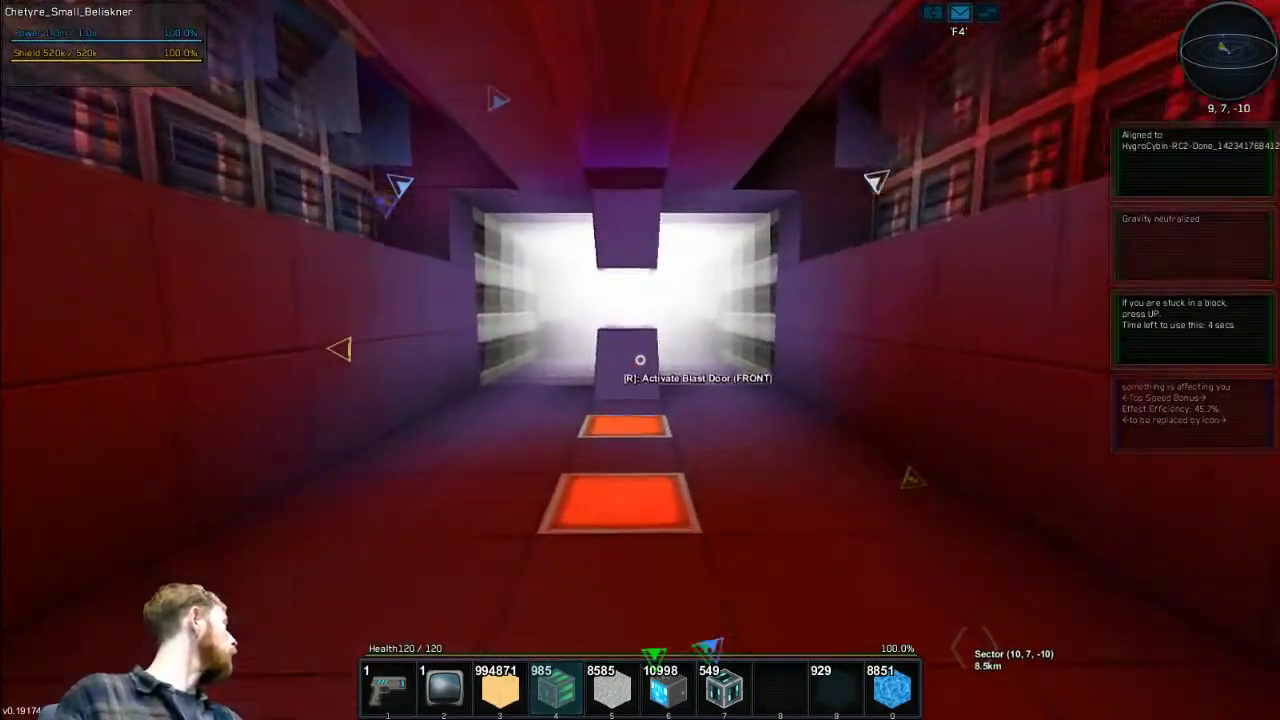
key(w)
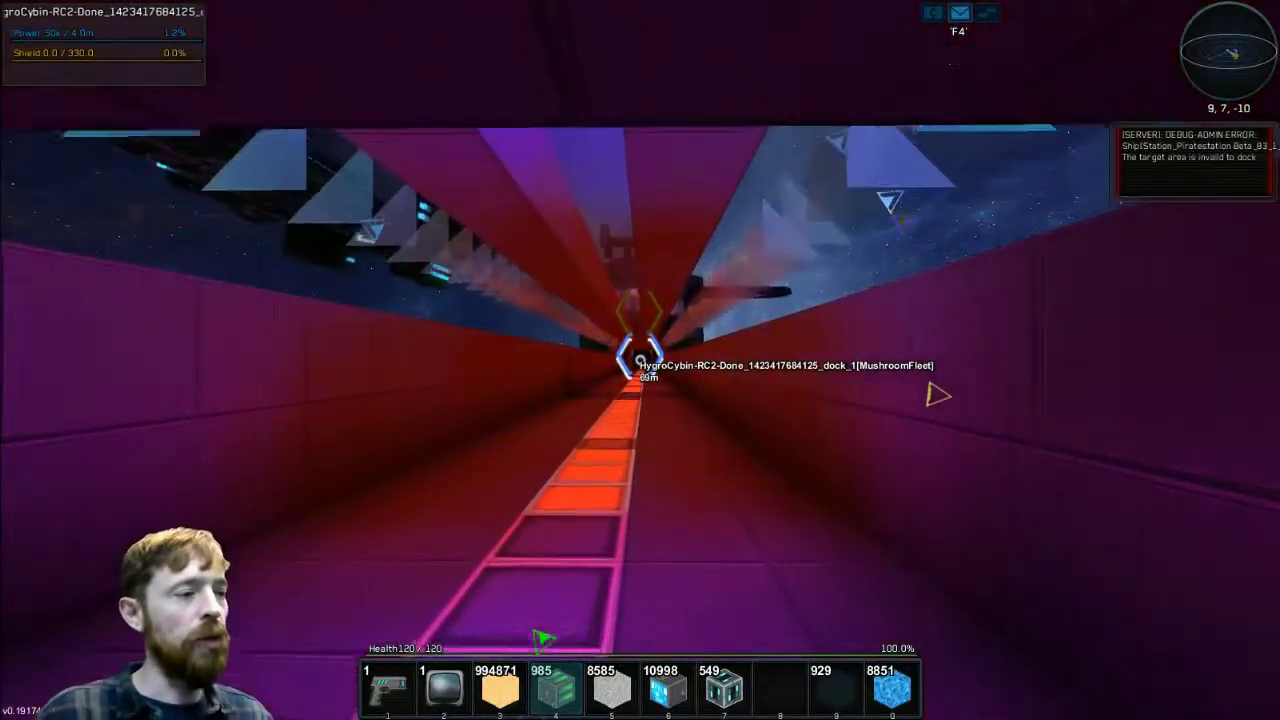
key(w)
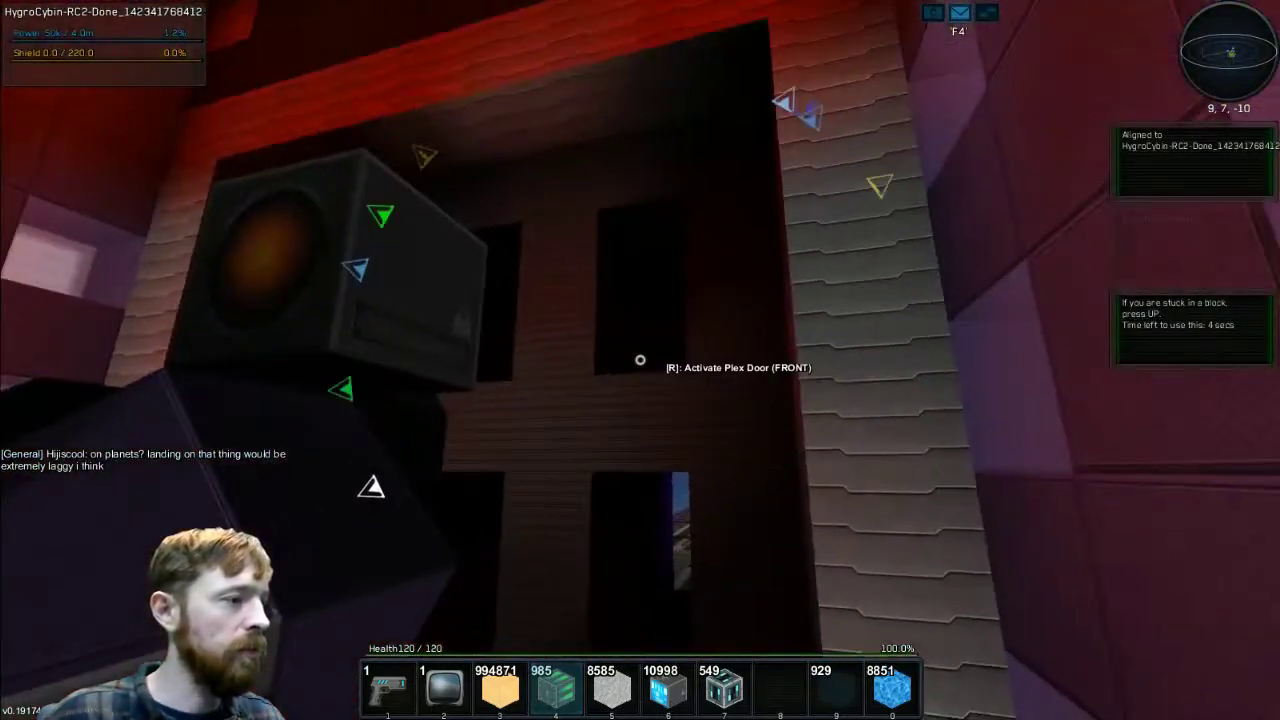
key(w)
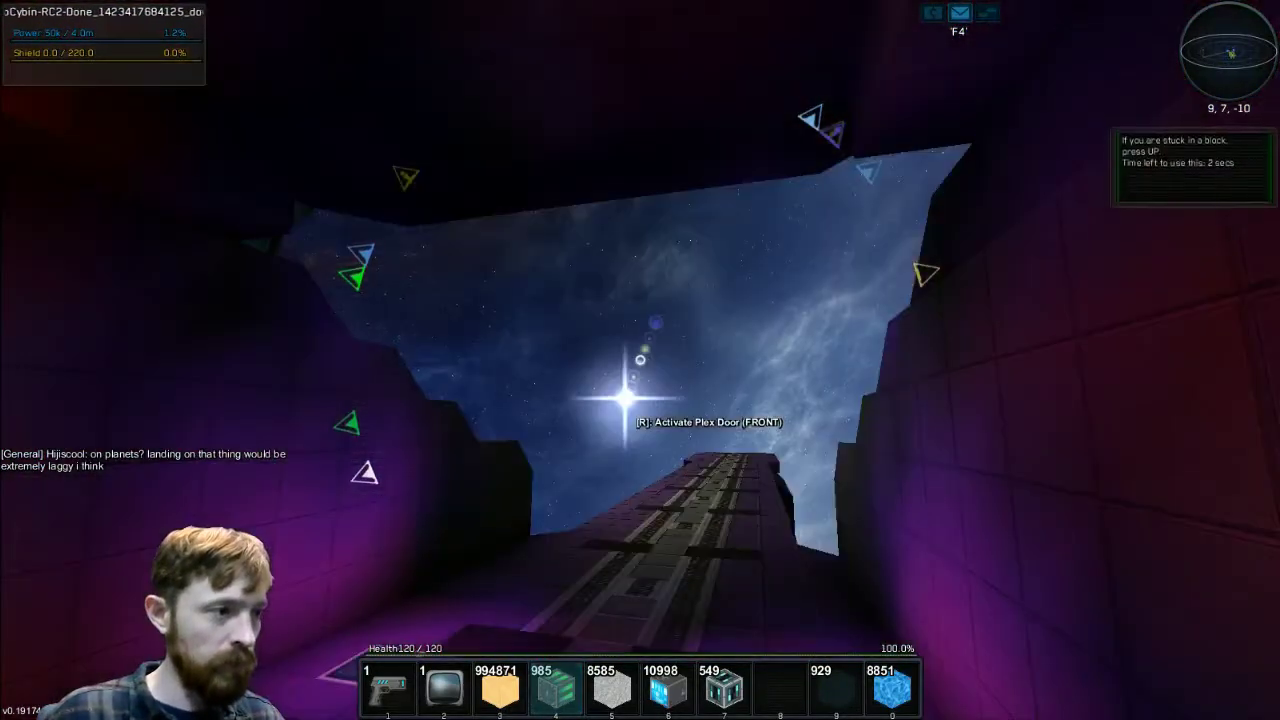
- Walk through the room to the dock, take the shuttle core, and enter Build Mode
key(w)
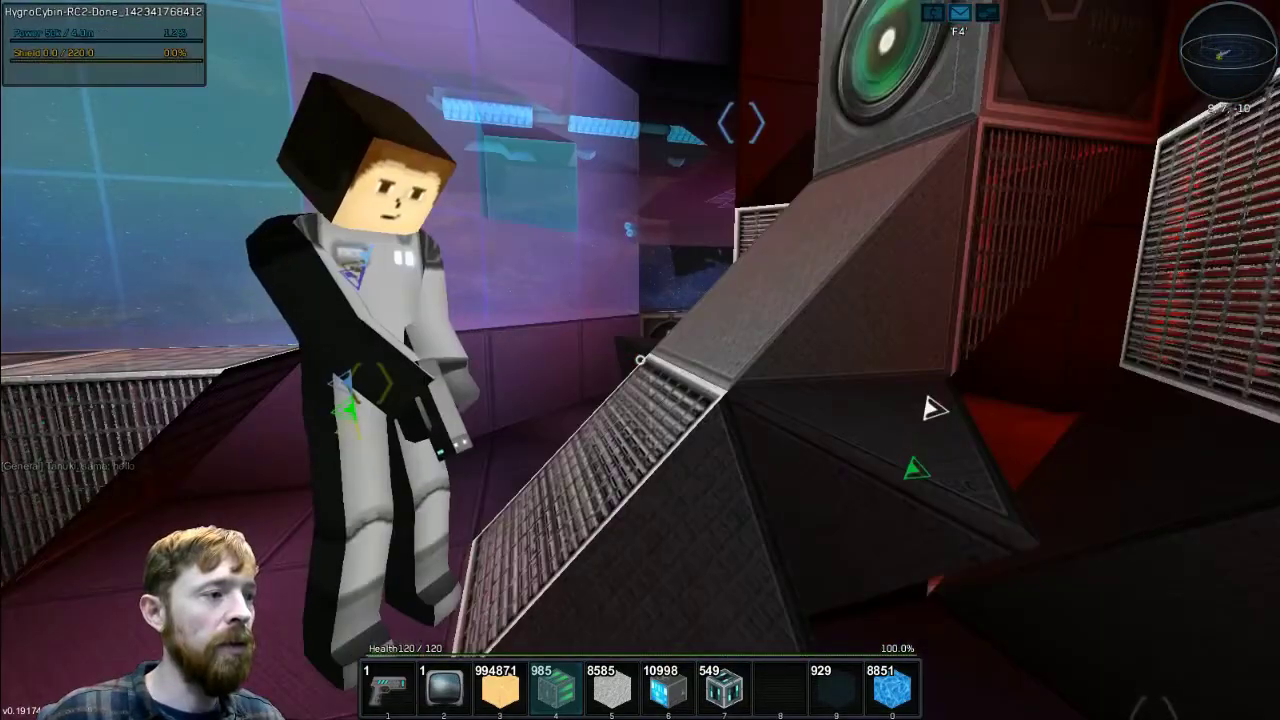
key(w)
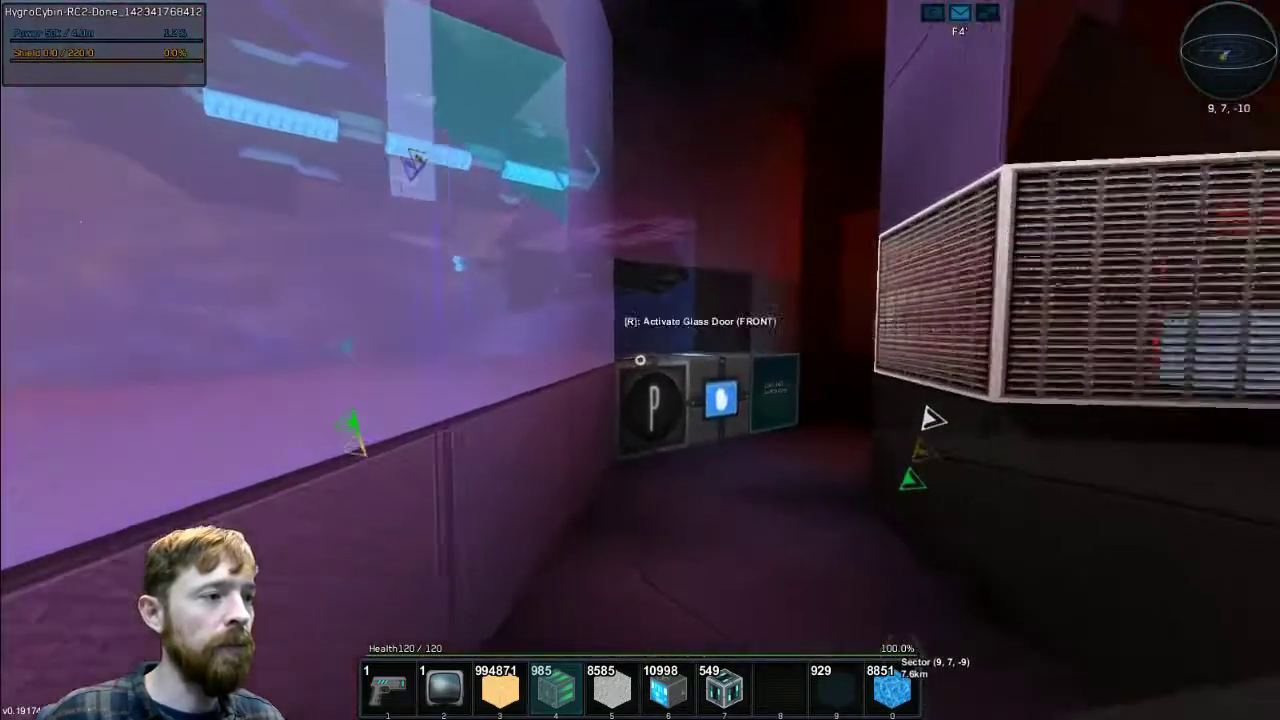
key(w)
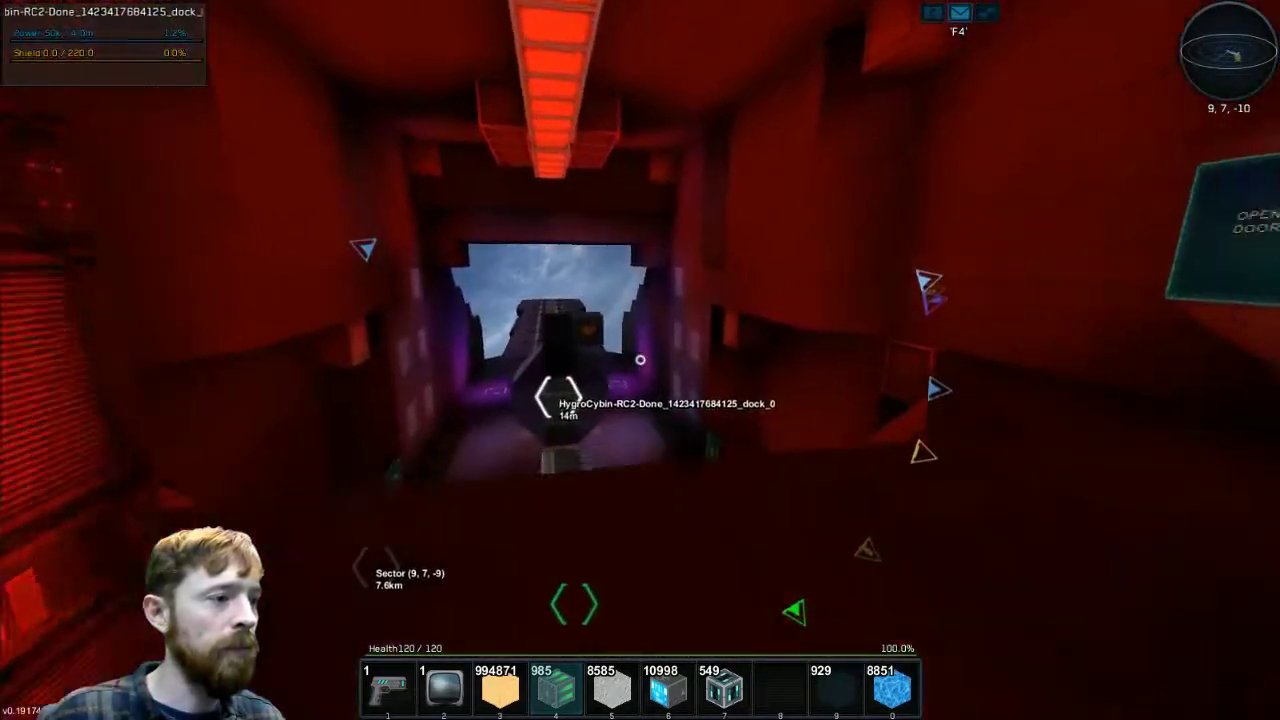
key(w)
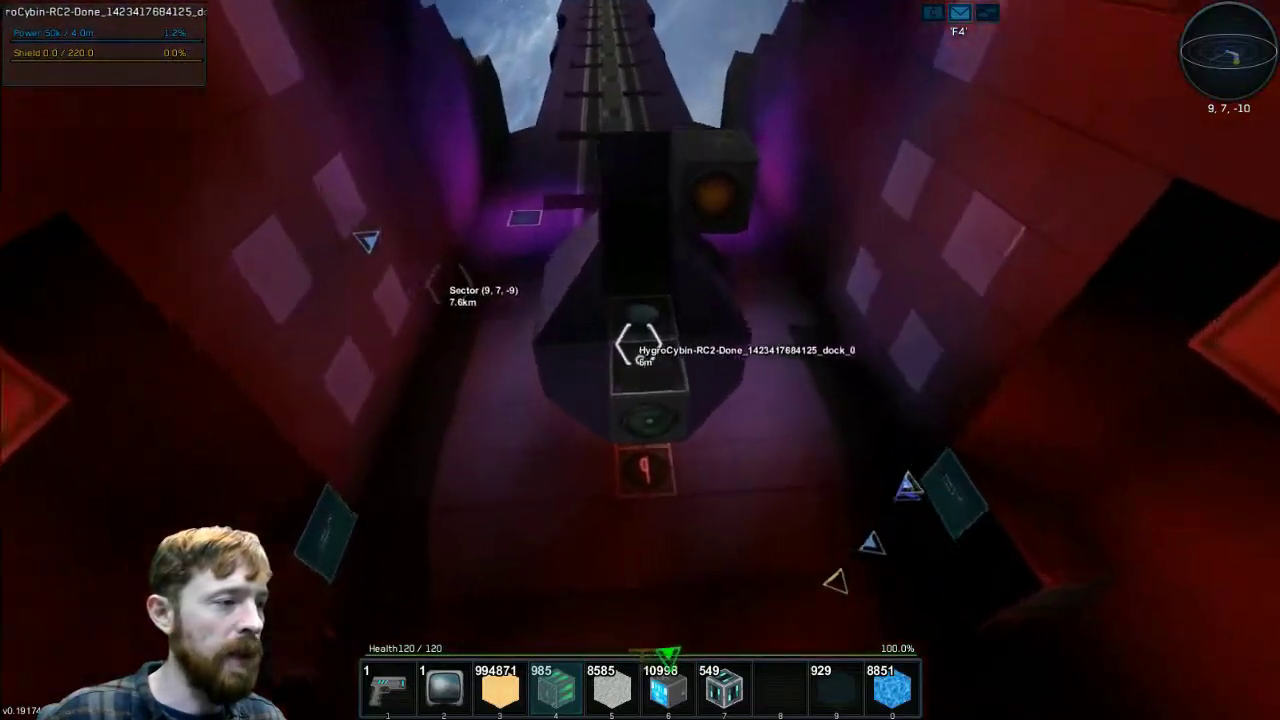
key(r)
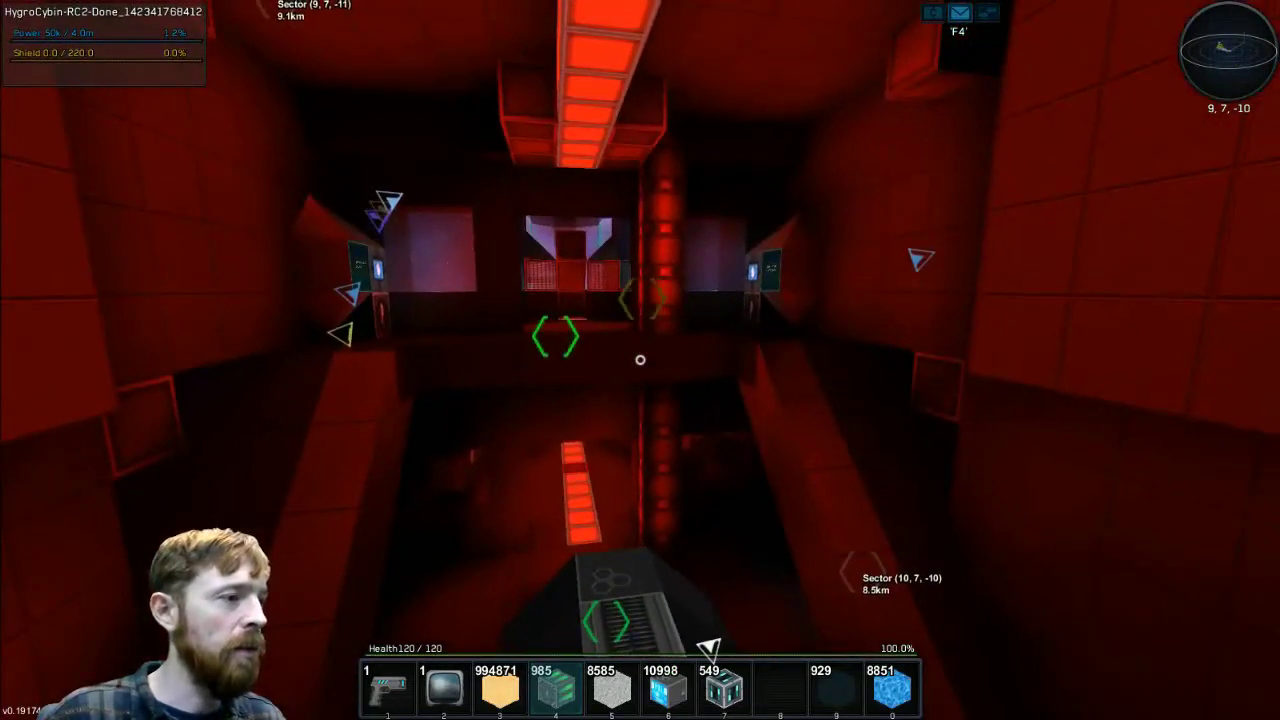
key(r)
key(space)
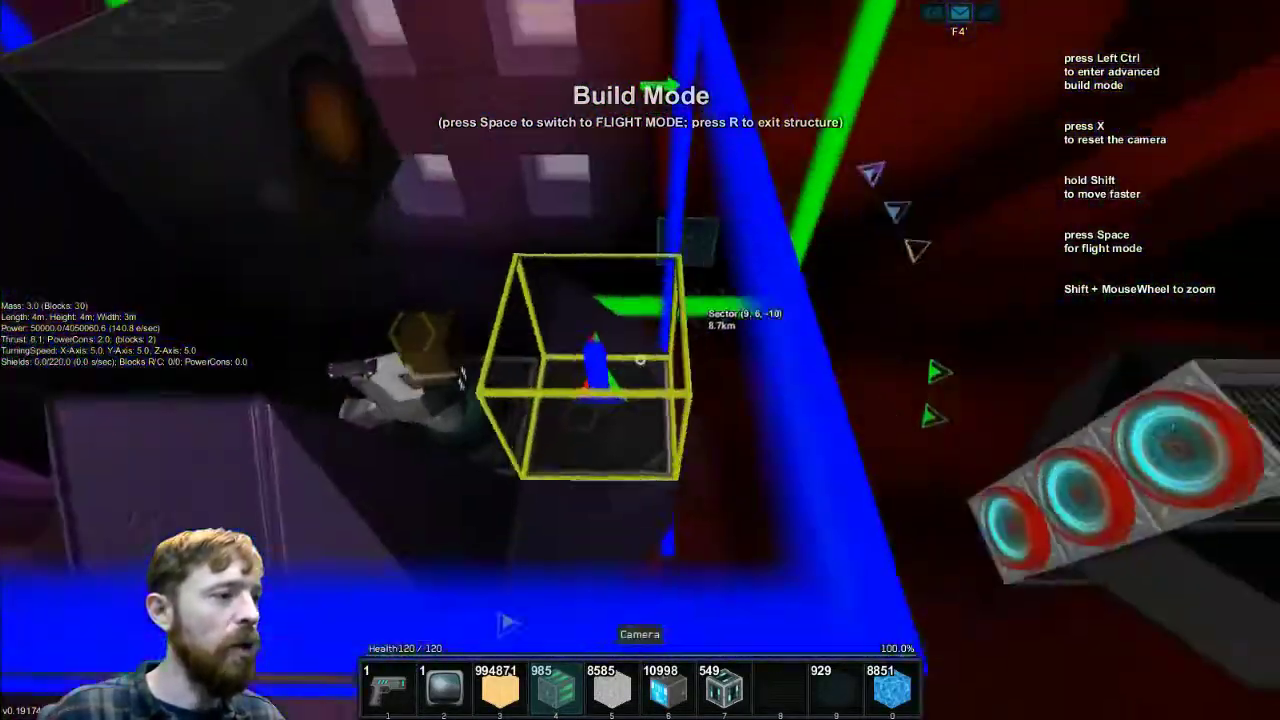
- Put the shuttle in Flight Mode and back it out to undock from the hangar
key(space)
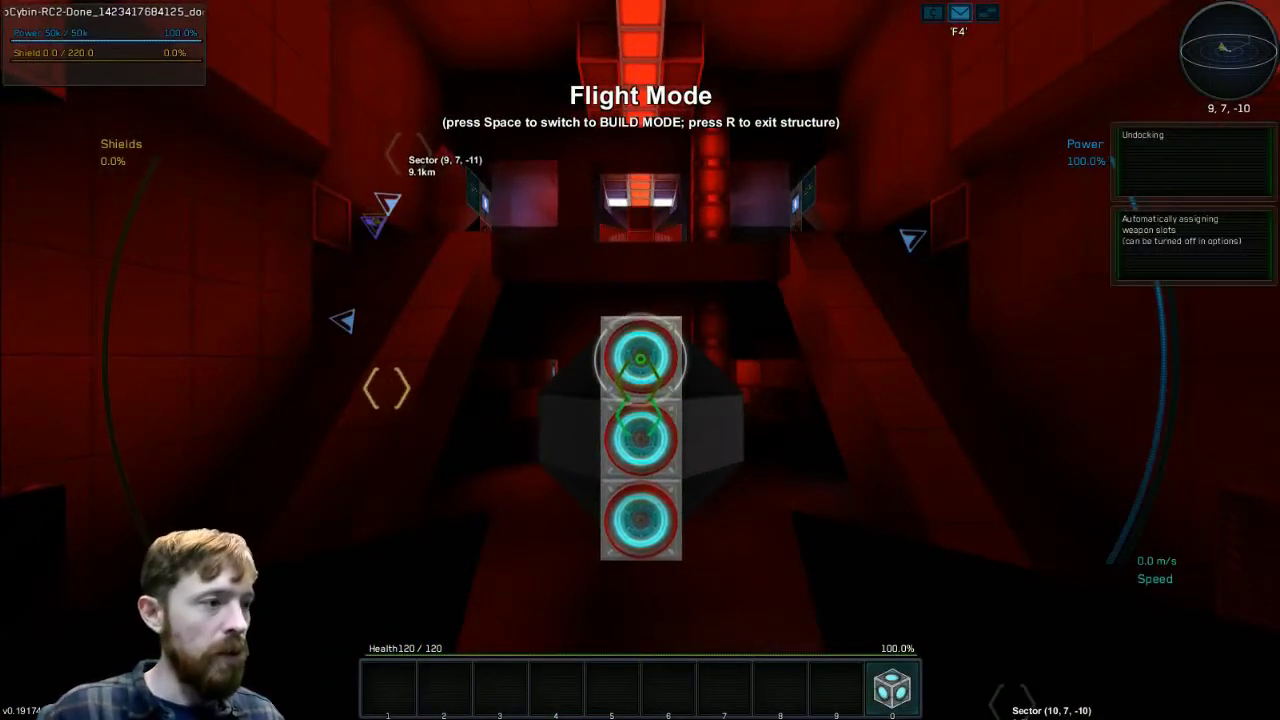
key(s)
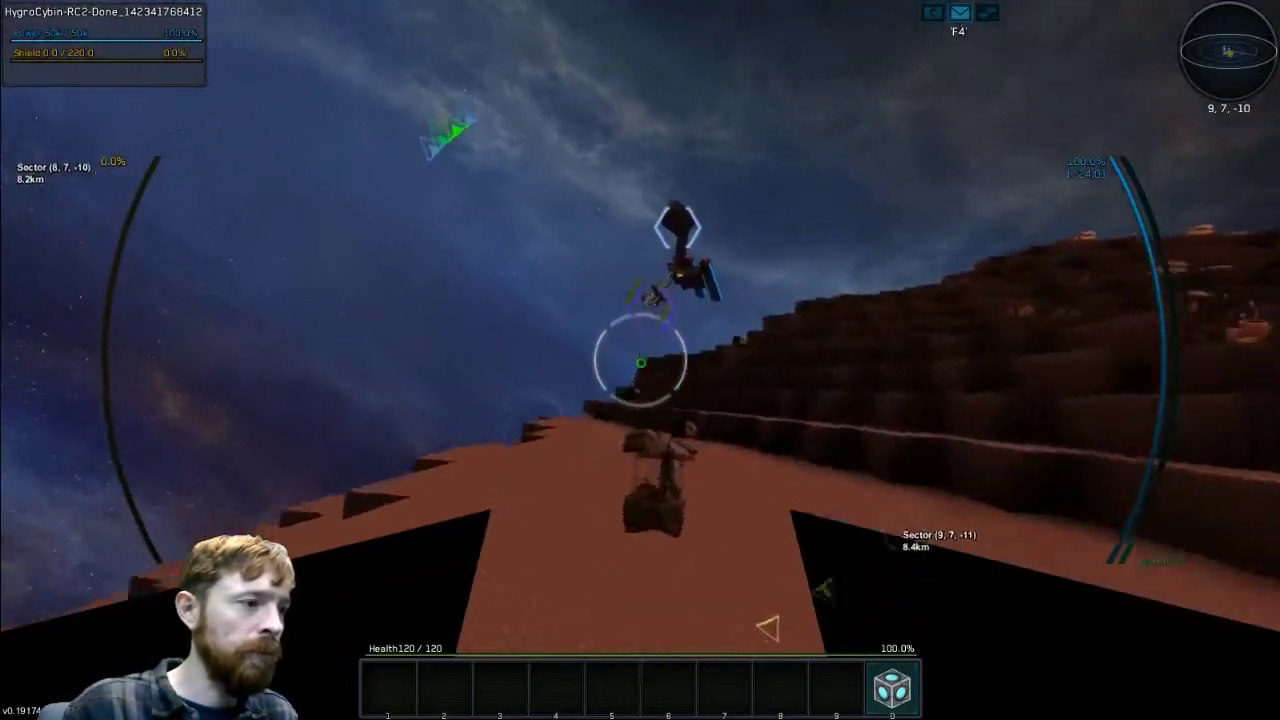
- Exit the shuttle and walk to the edge of the dark crater
key(r)
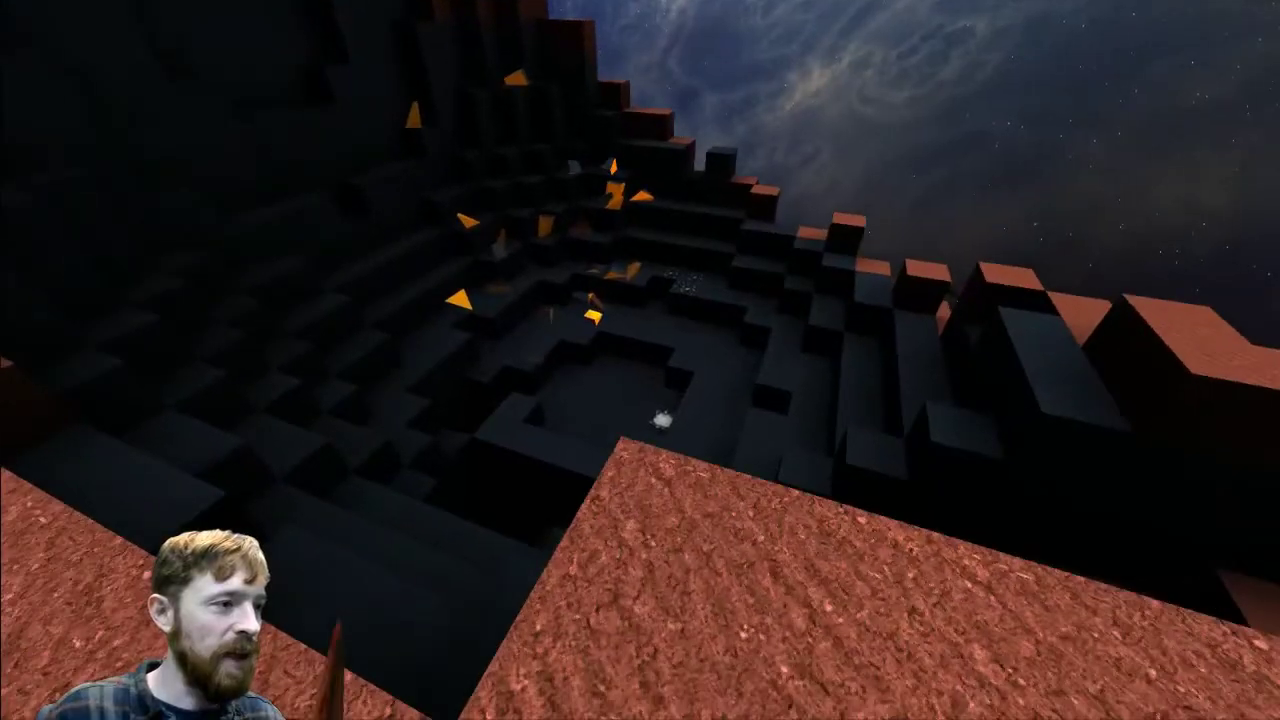
- Check the online player list, then open the chat window
key(Tab)
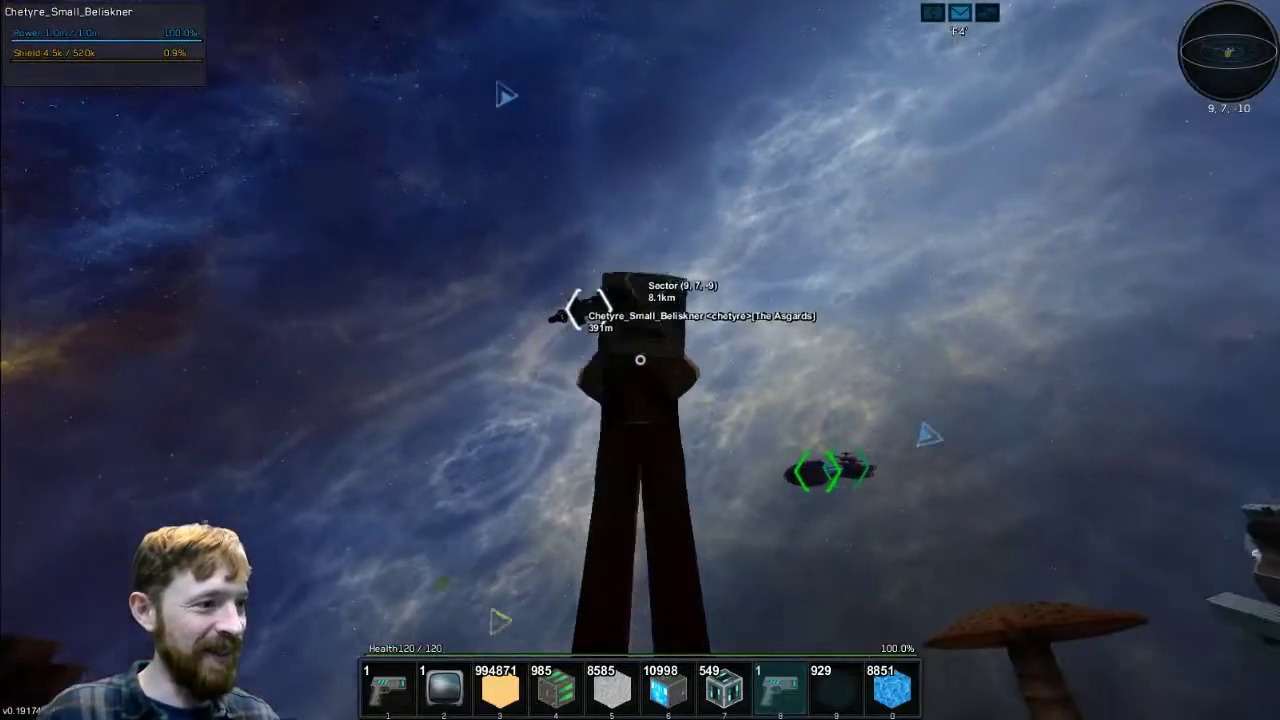
key(Return)
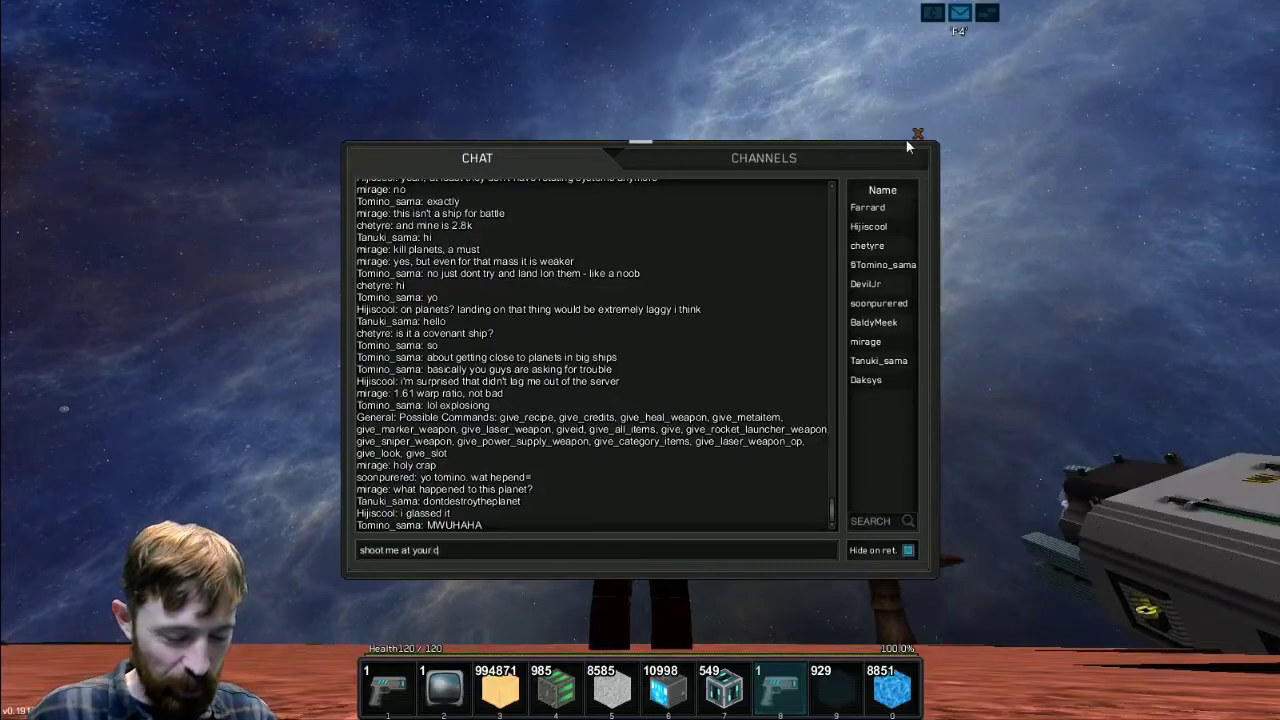
- Close chat, explore the lava caverns, and retake control of the shuttle
click(917, 135)
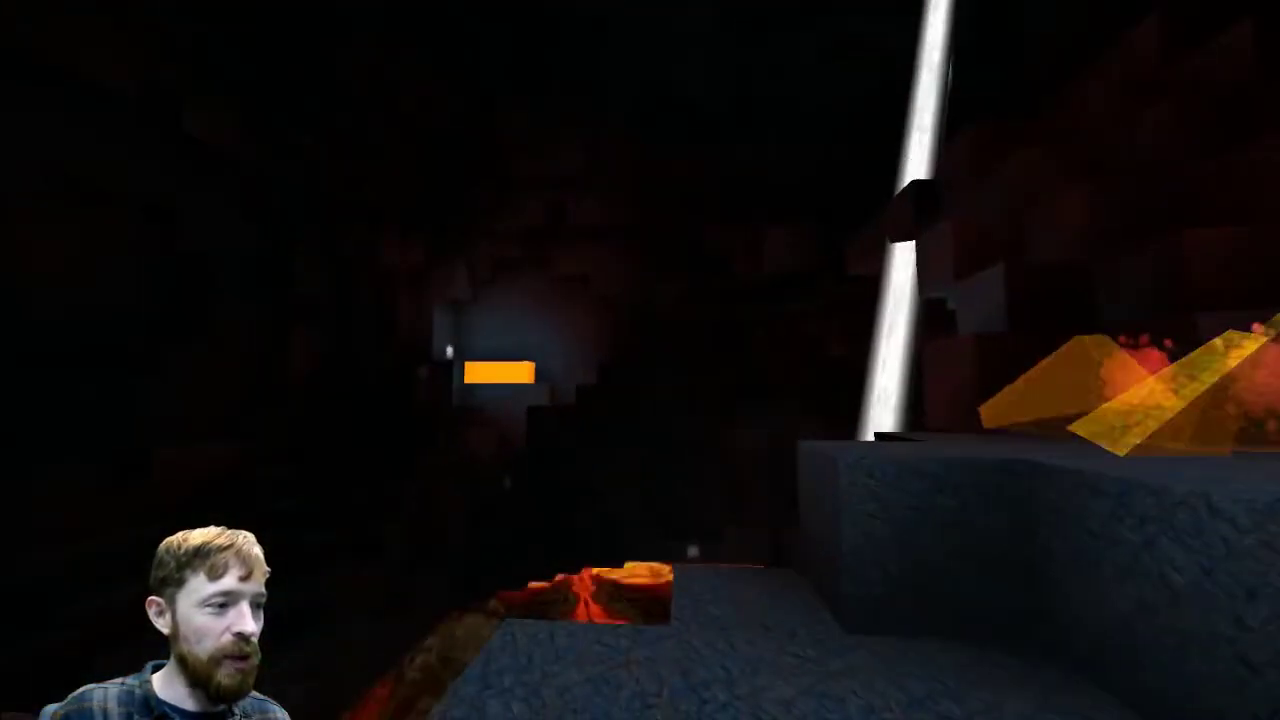
key(Escape)
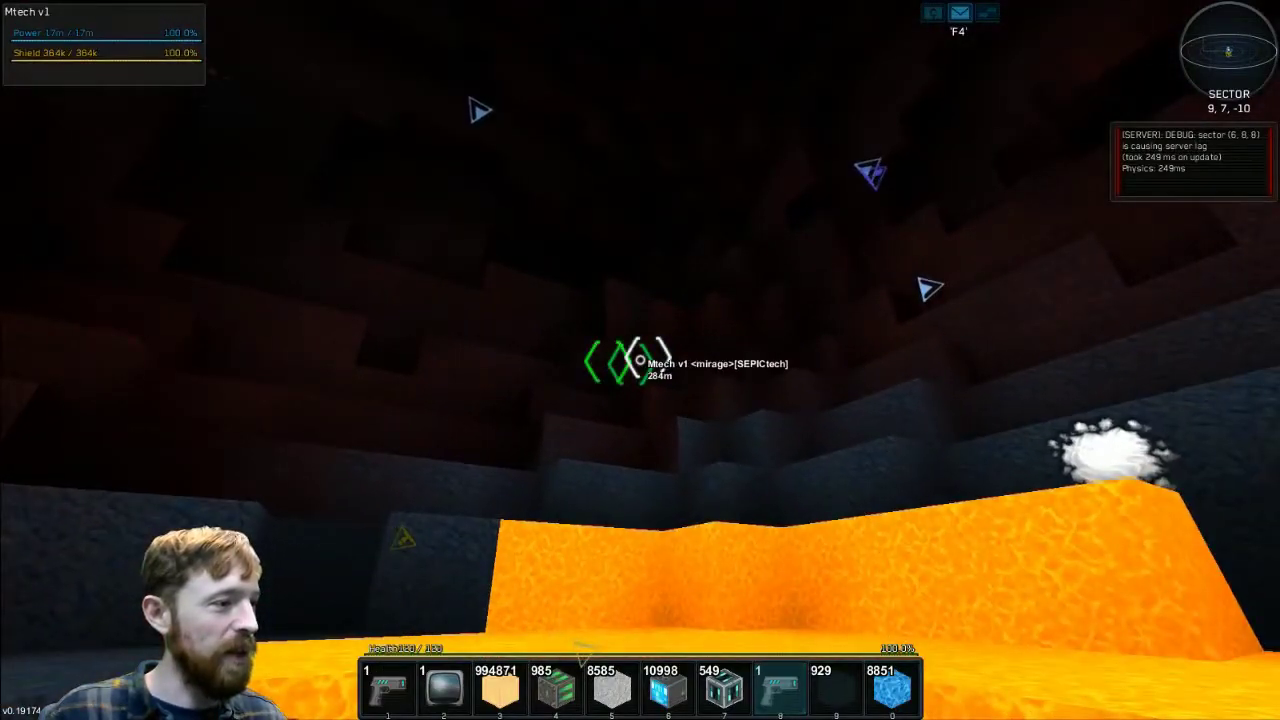
key(r)
- Switch the shuttle into Flight Mode to skim over the red planet surface
key(space)
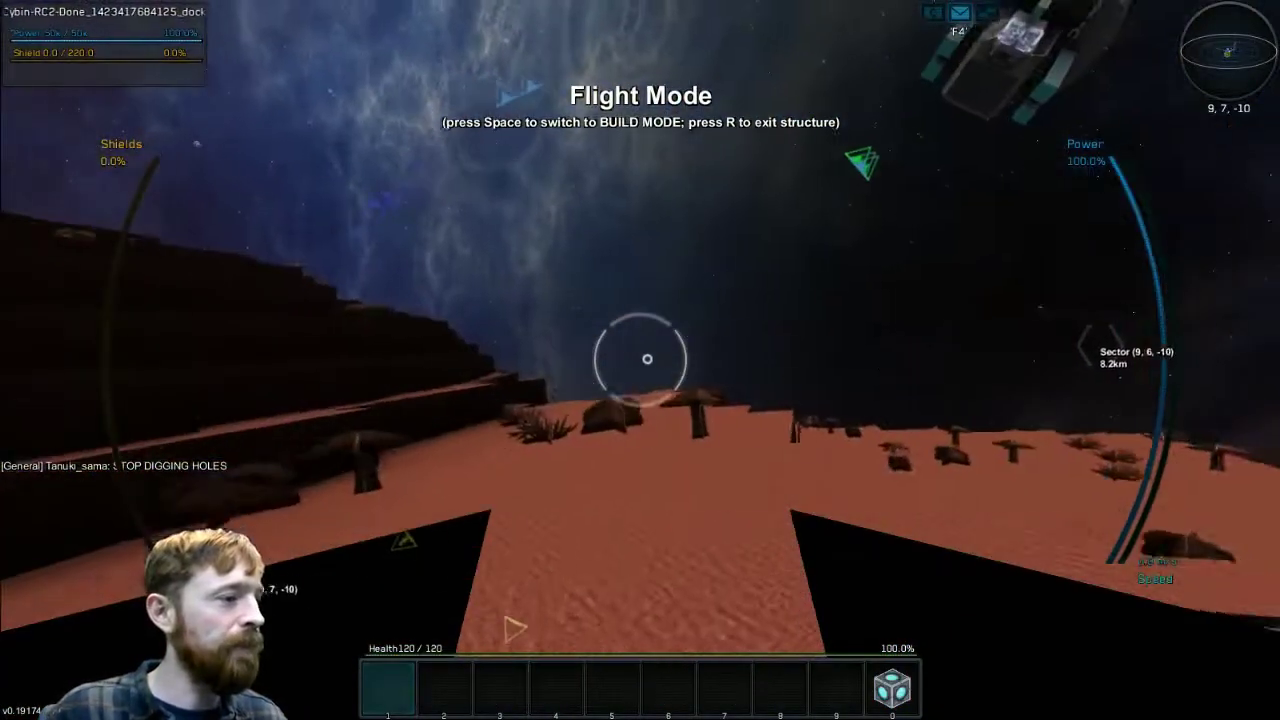